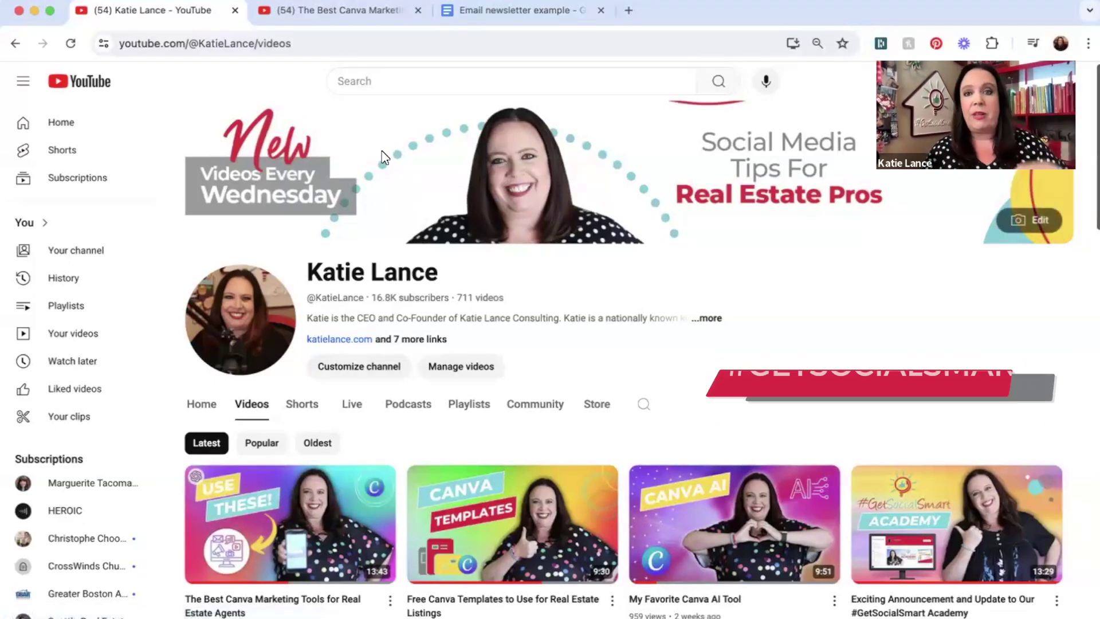
Show the YouTube watch page for 'The Best Canva Marketing Tools for Real Estate Agents'
left_click(370, 8)
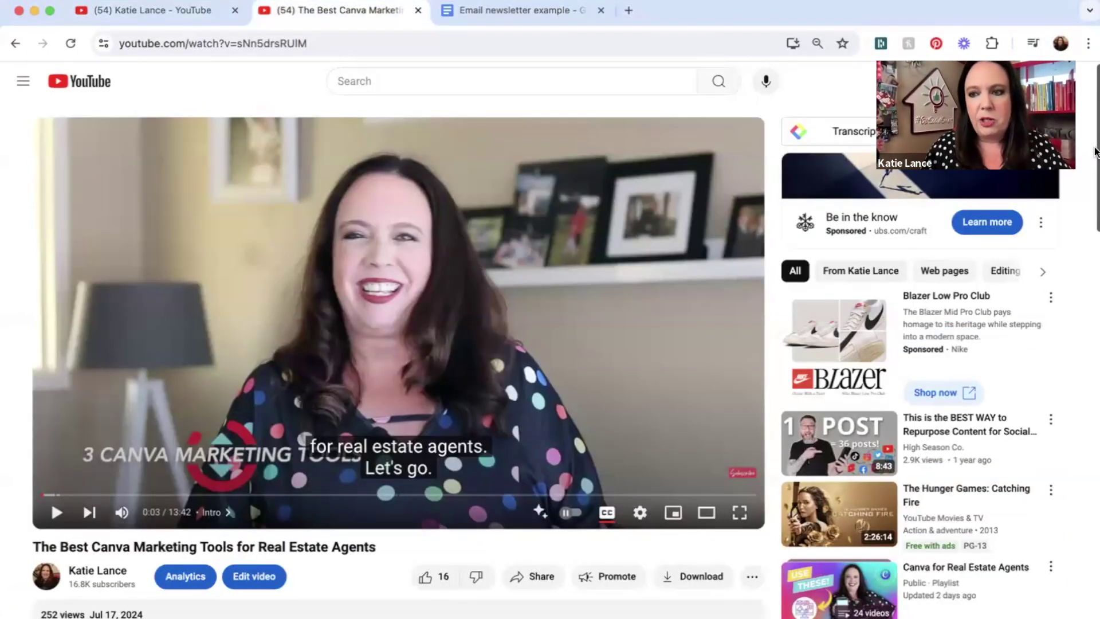
Select the first two paragraphs of the video description, then move to the newsletter document
left_click_drag(1094, 151, 1093, 241)
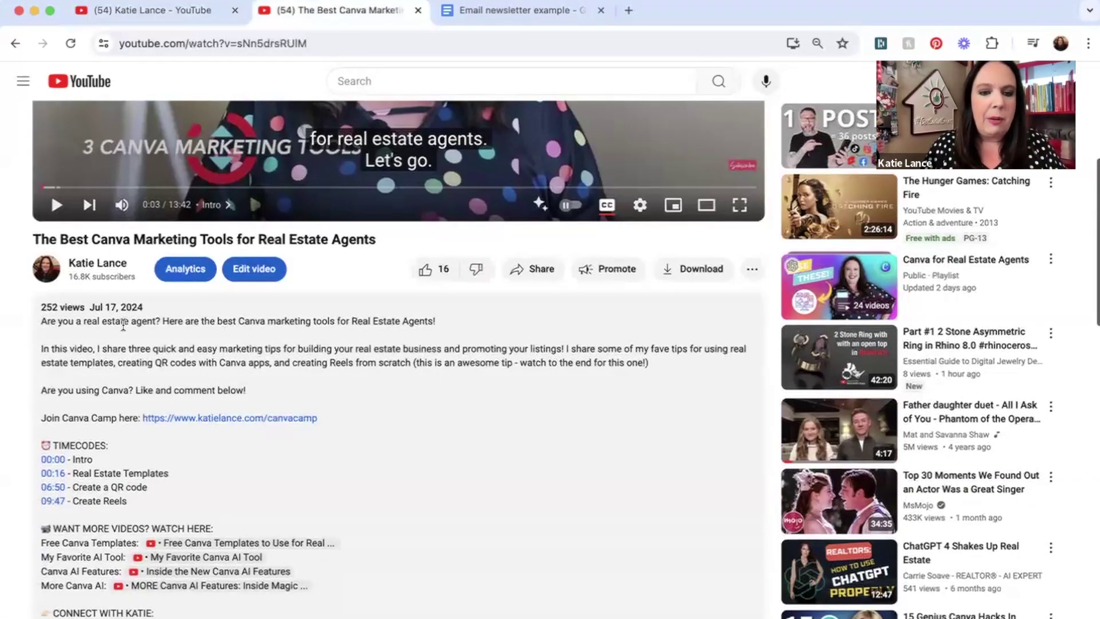
mouse_move(41, 321)
left_mouse_down()
mouse_move(374, 359)
mouse_move(661, 369)
left_mouse_up()
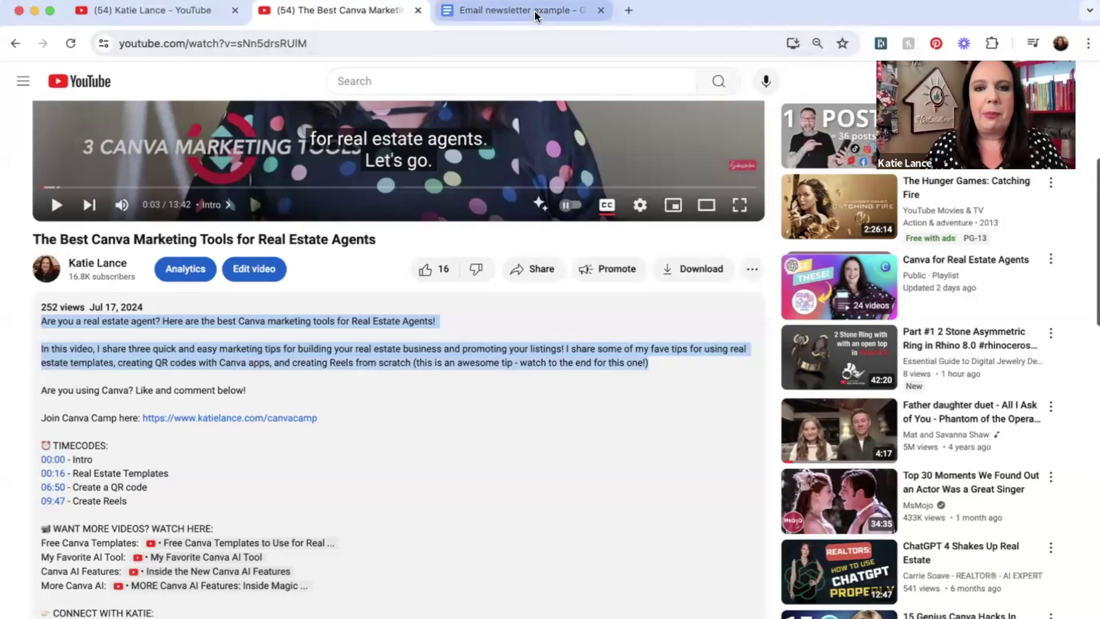
left_click(534, 15)
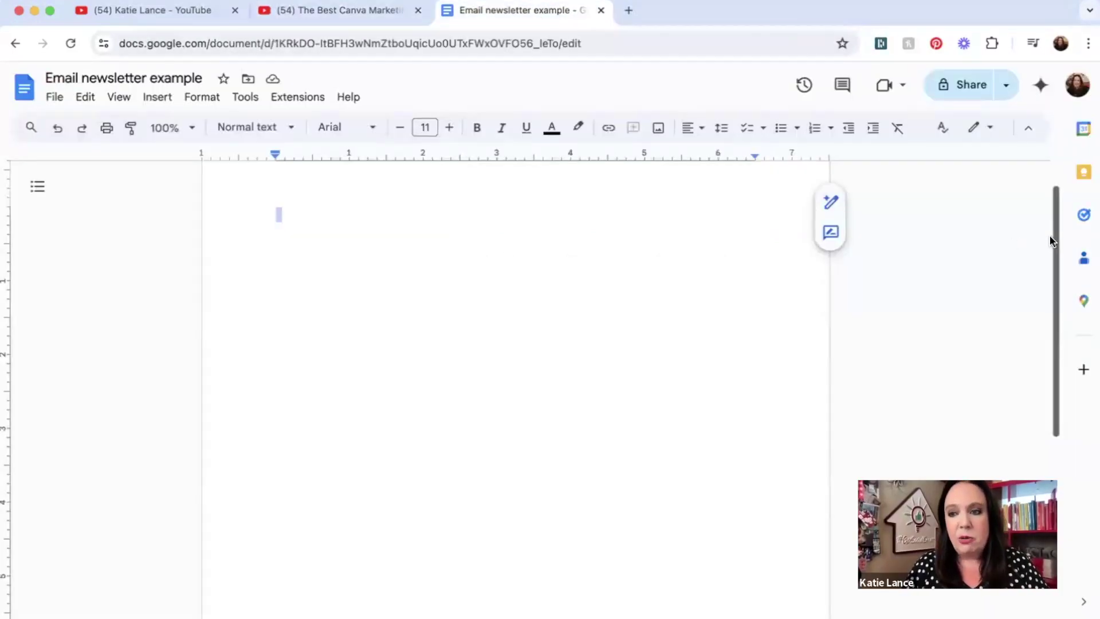
Scroll to the top of the blank 'Email newsletter example' document
left_click_drag(1052, 238, 1051, 219)
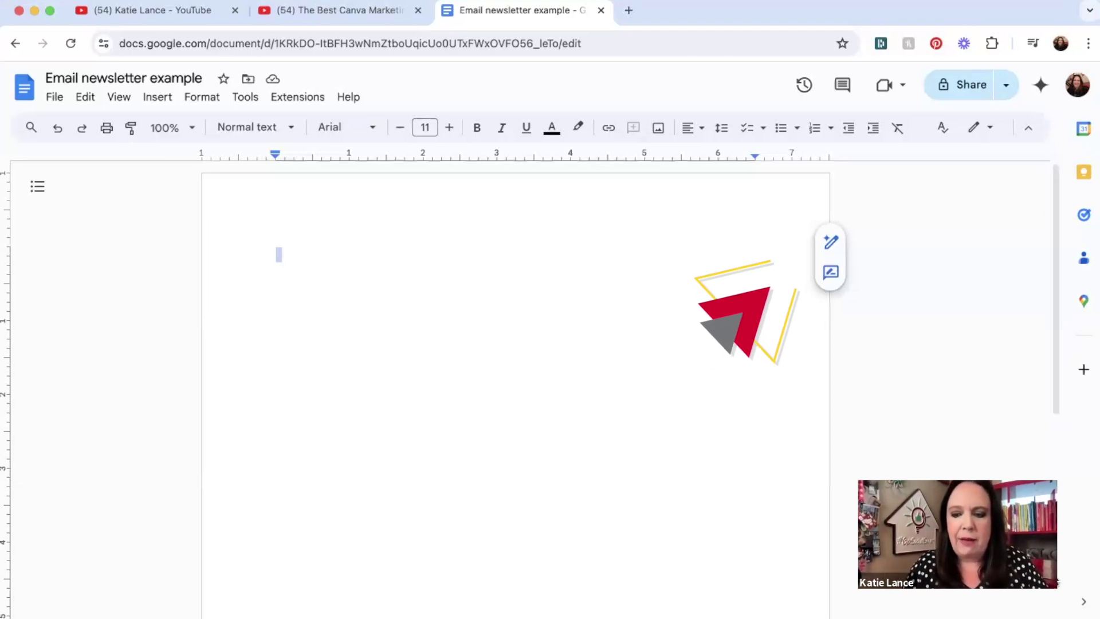
Have Help me write generate a newsletter from the pasted video description
left_click(832, 243)
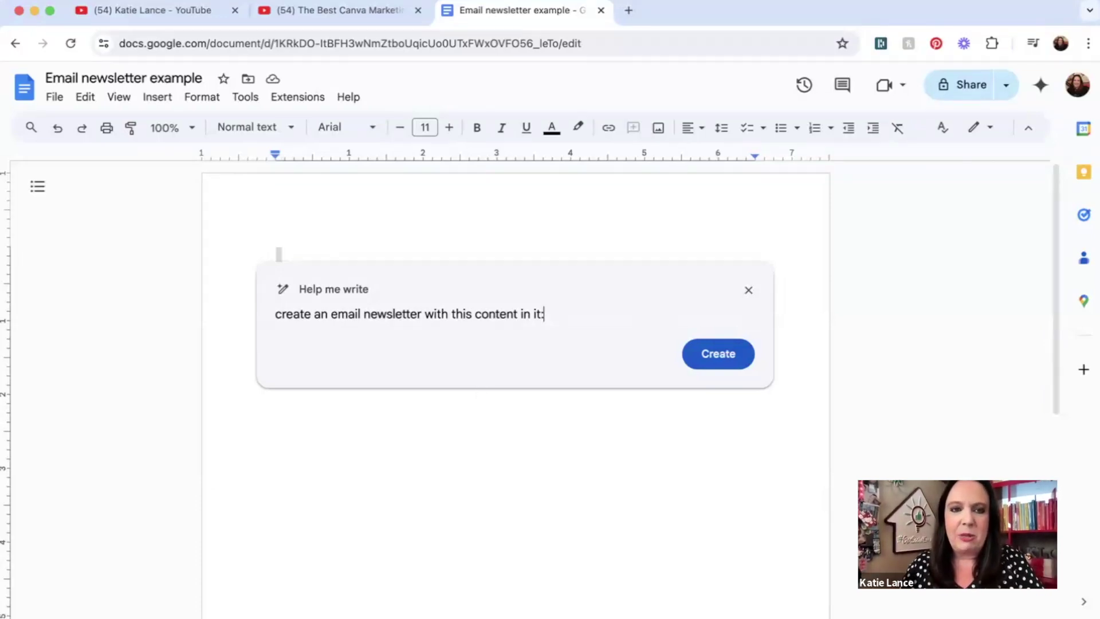
left_click(337, 11)
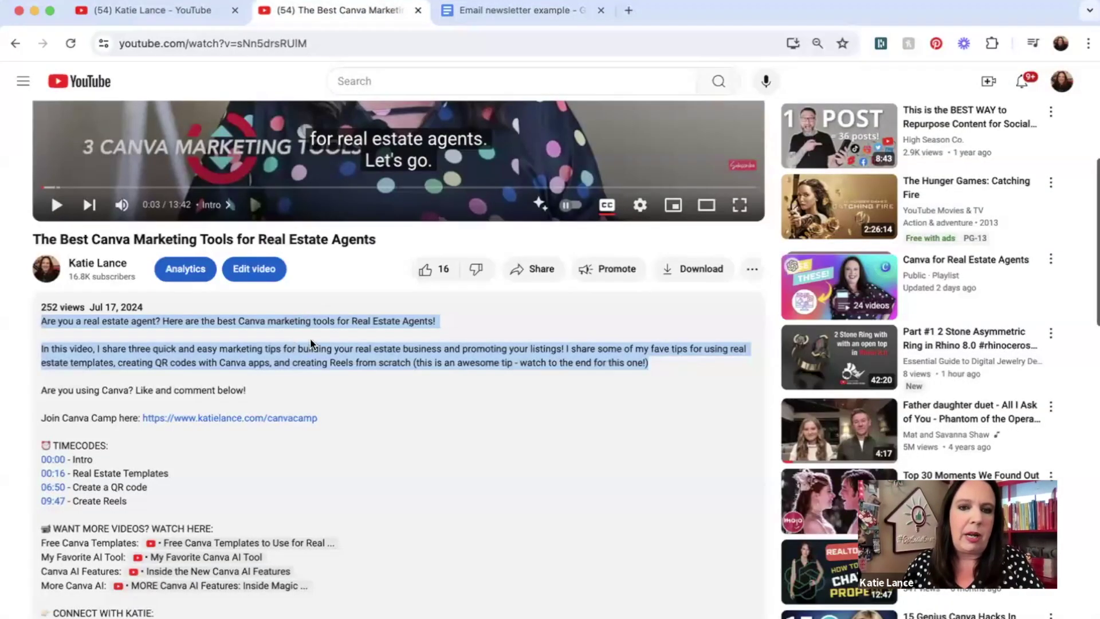
left_click(504, 10)
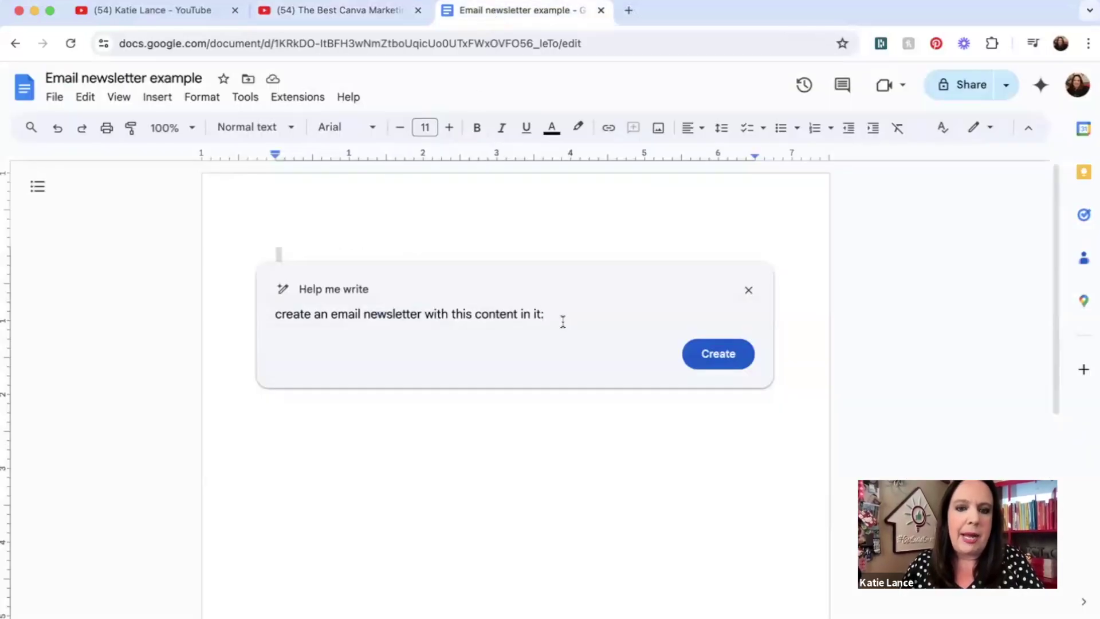
key("ctrl+v")
left_click(705, 427)
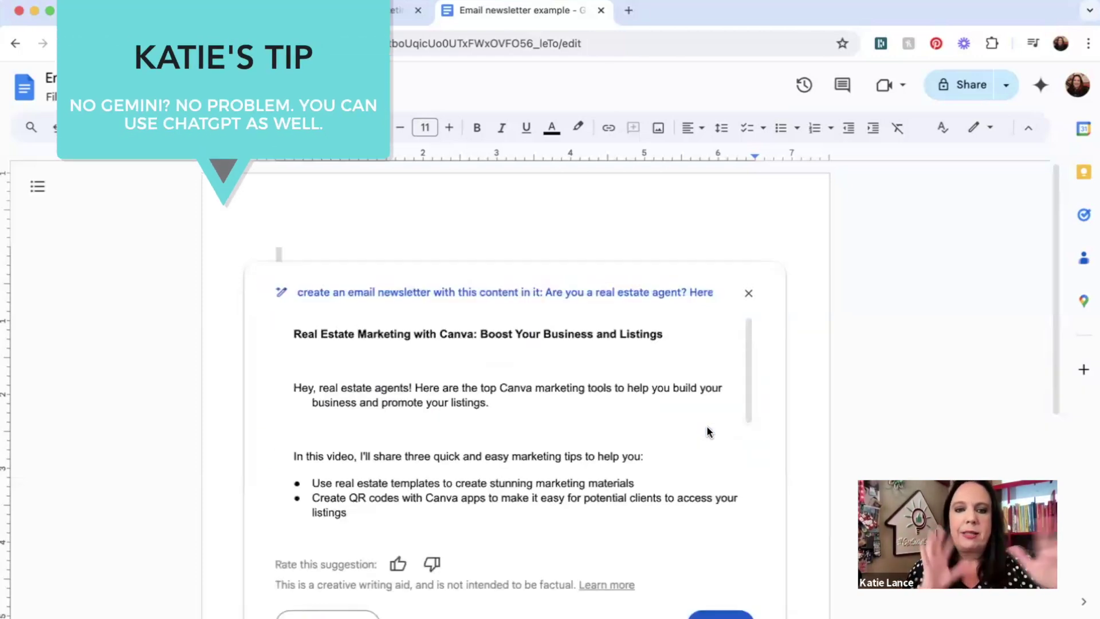
Review the generated newsletter draft and insert it into the document
left_click_drag(744, 386, 747, 491)
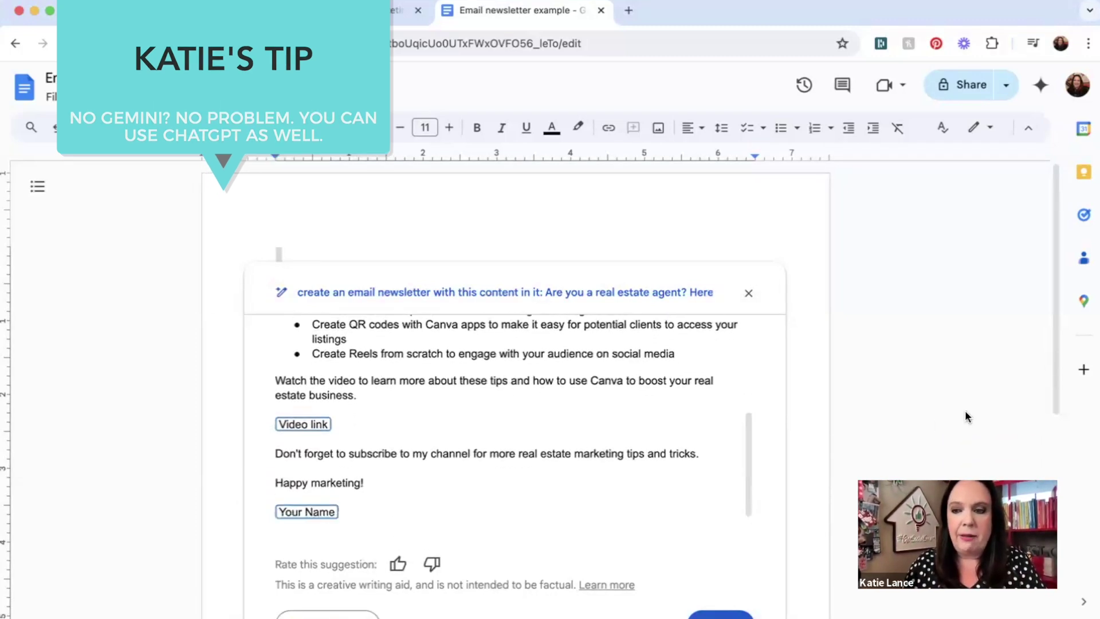
scroll(970, 418, "down", 1)
scroll(973, 425, "down", 2)
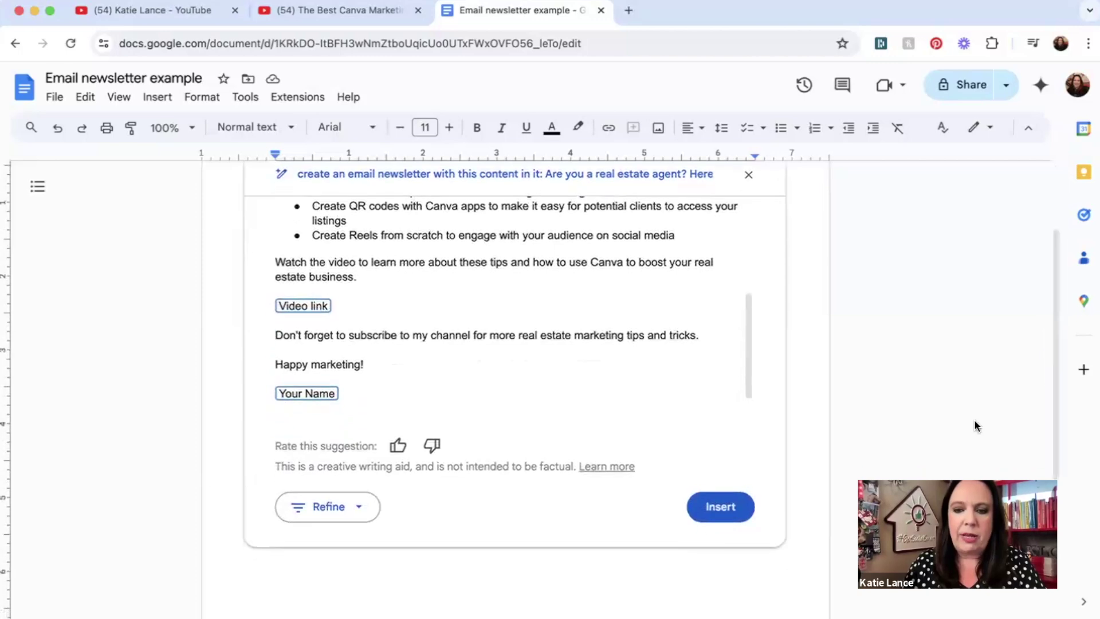
left_click(723, 506)
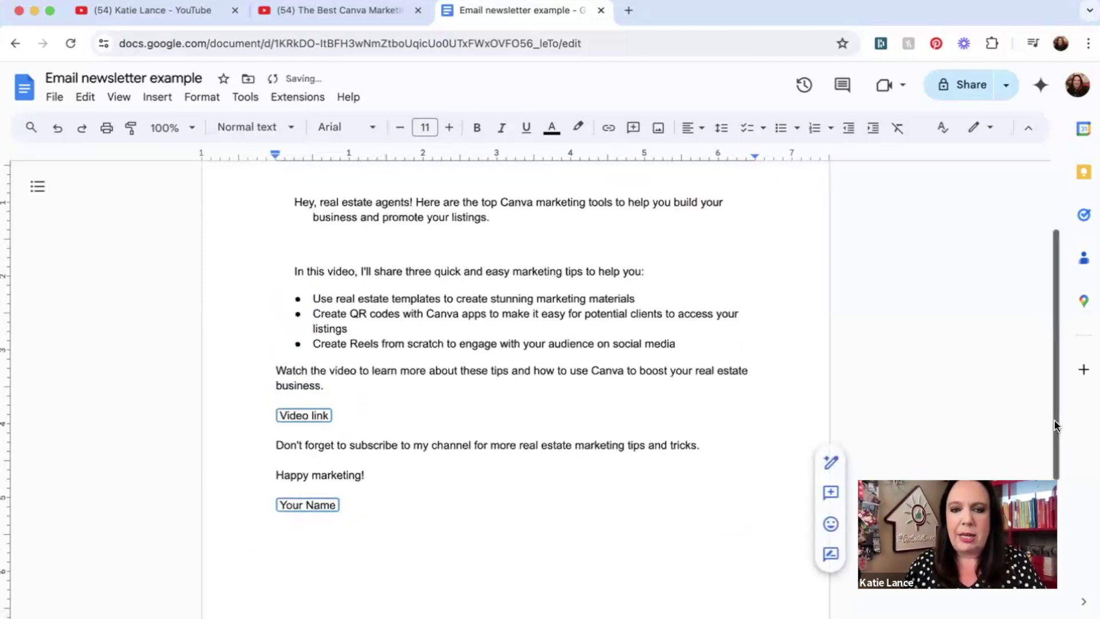
Remove the indents and blank lines above the greeting and the 'In this video' paragraph
left_click_drag(1063, 419, 1047, 358)
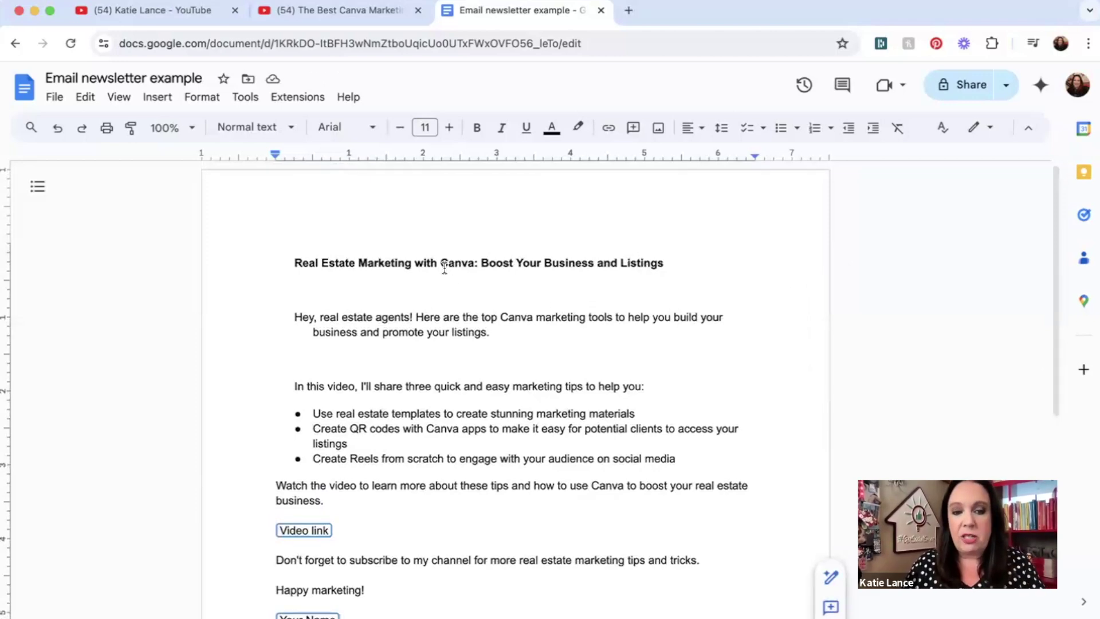
left_click(294, 316)
key("BackSpace")
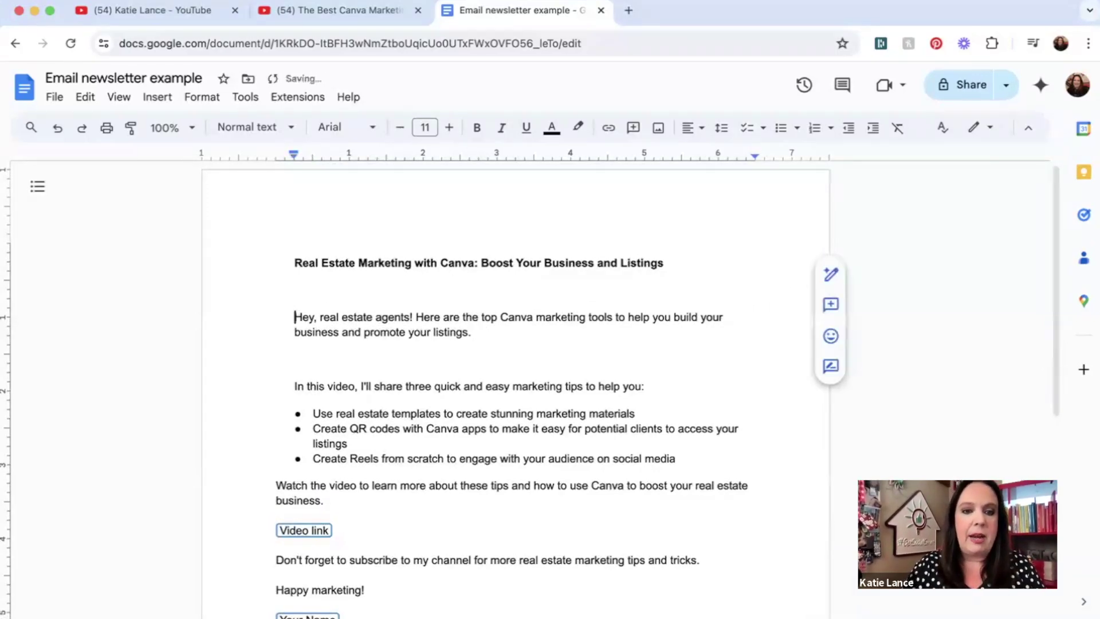
key("BackSpace")
key("BackSpace")
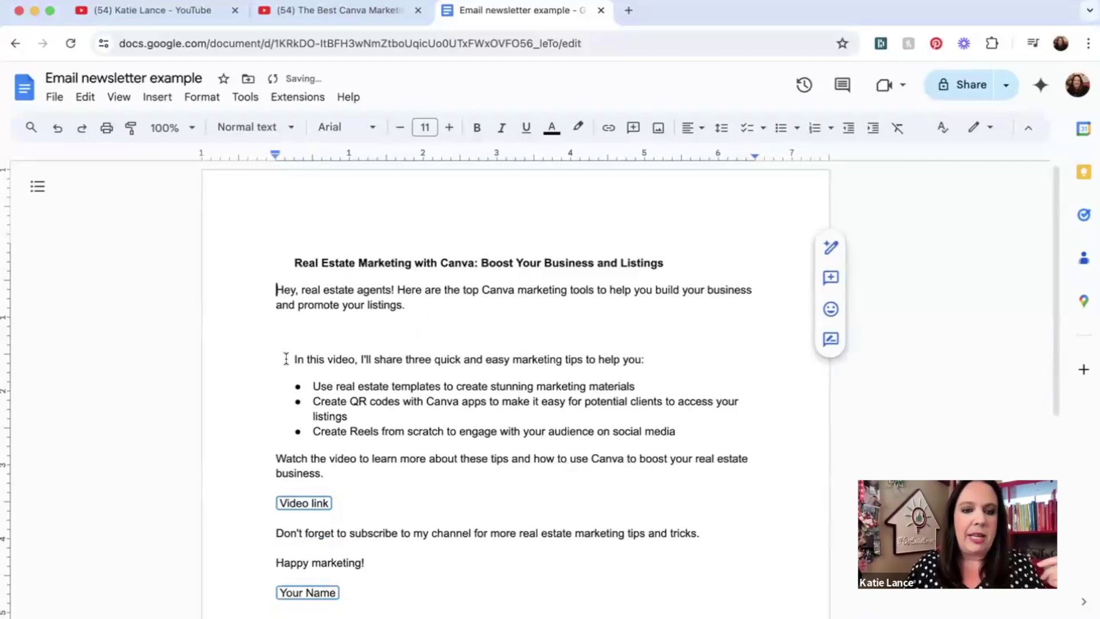
left_click(295, 359)
key("BackSpace")
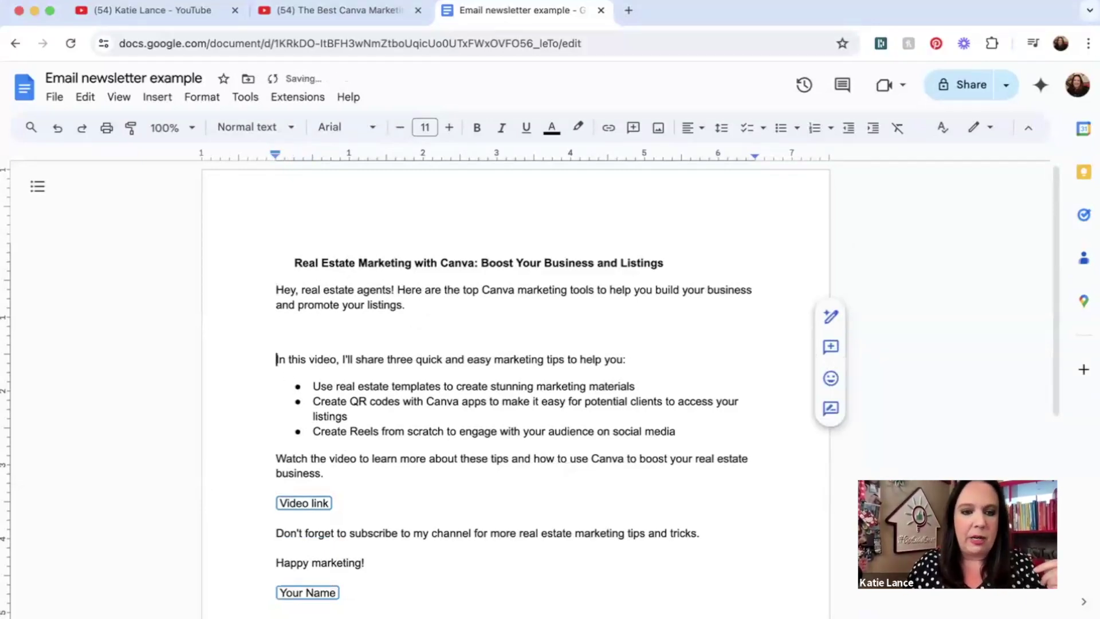
key("BackSpace")
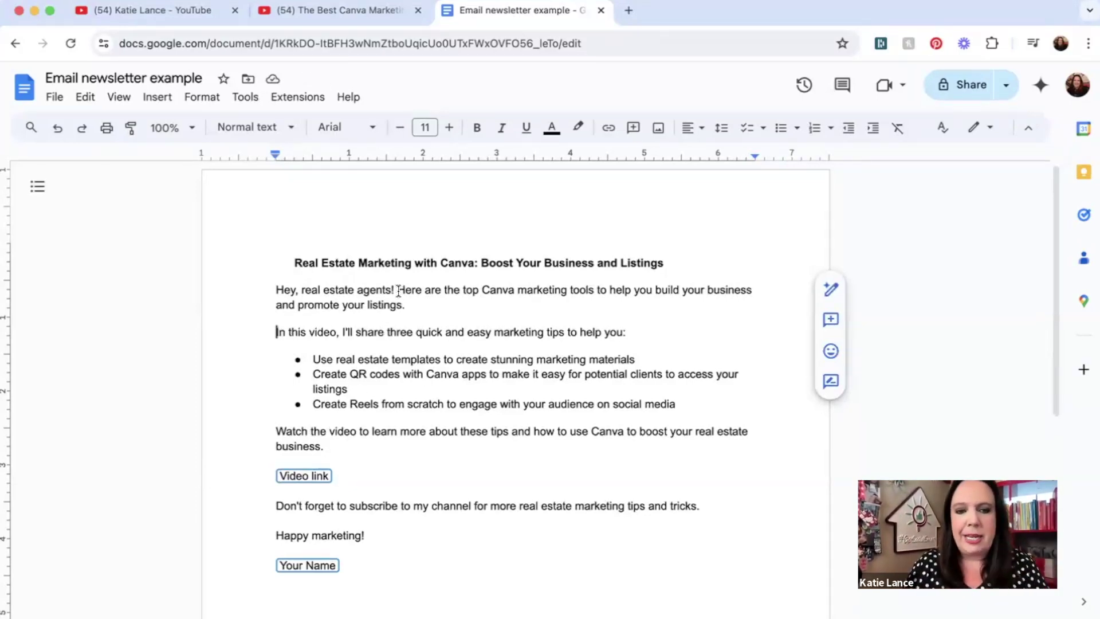
Replace the greeting with 'Hi ______,' on its own line
left_click_drag(398, 290, 304, 291)
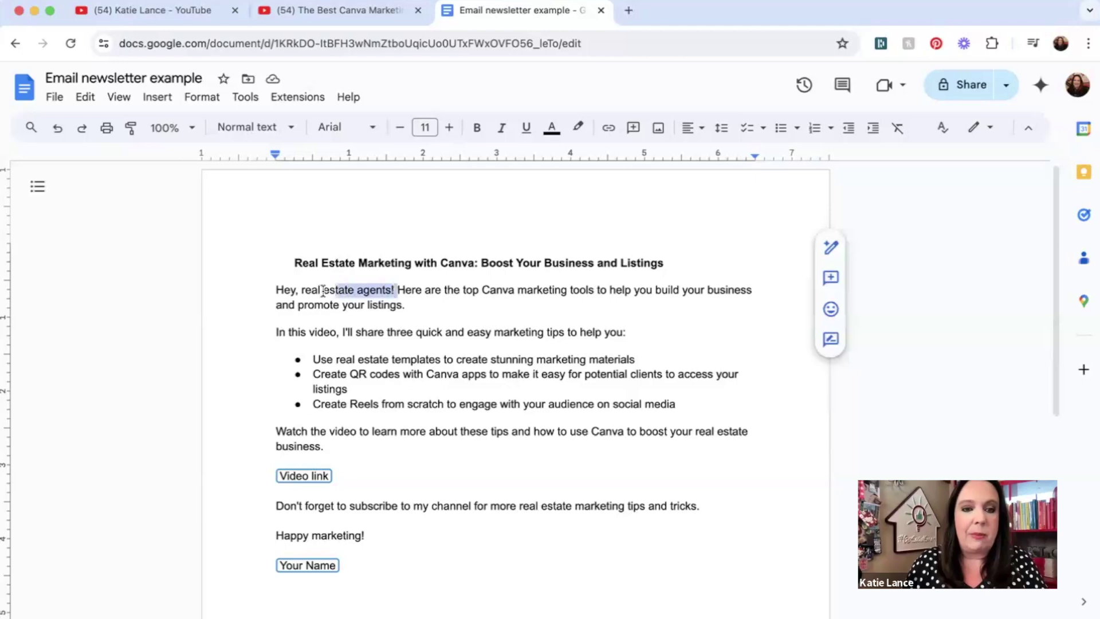
key("BackSpace")
key("BackSpace")
key("BackSpace")
type("Hi __")
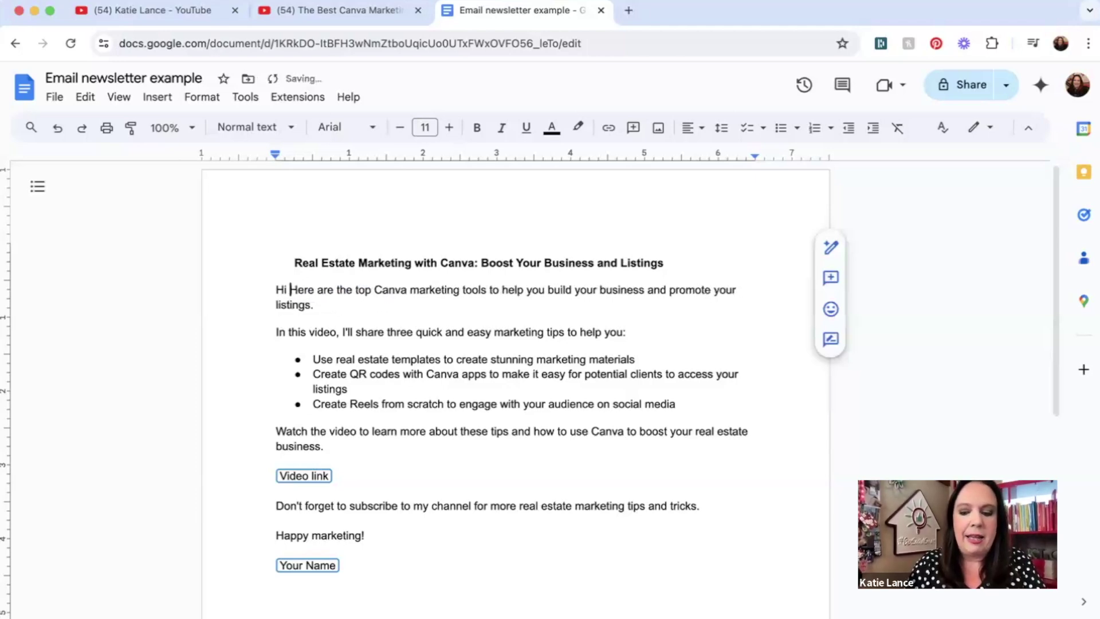
type("____")
type(",")
key("Return")
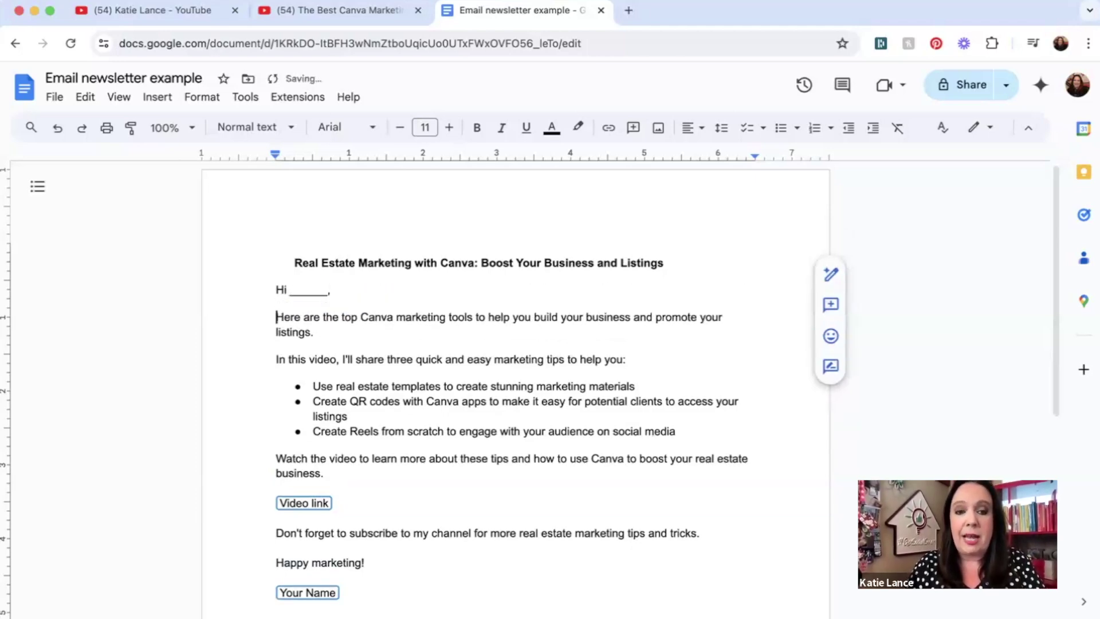
key("Return")
key("BackSpace")
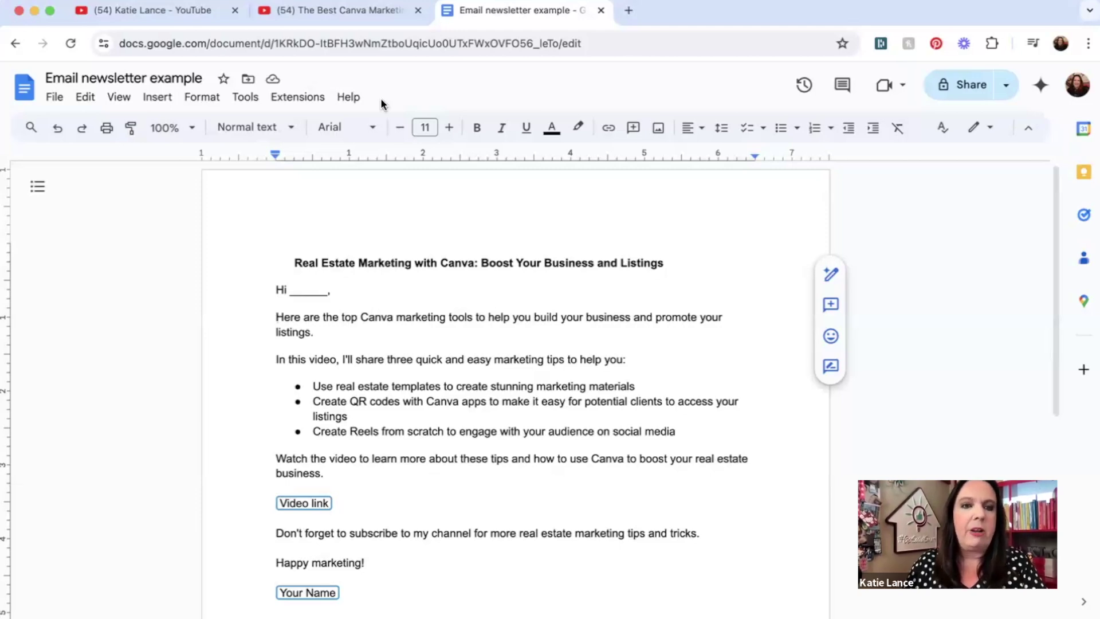
left_click(341, 11)
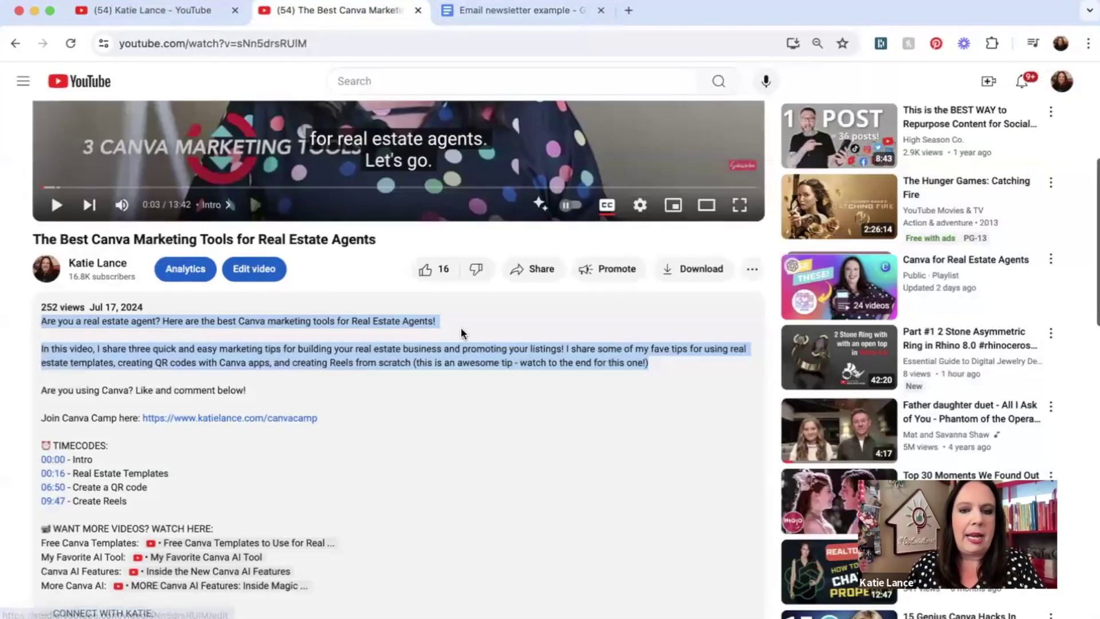
Copy the video's short share link and delete the Video link placeholder line
left_click(531, 270)
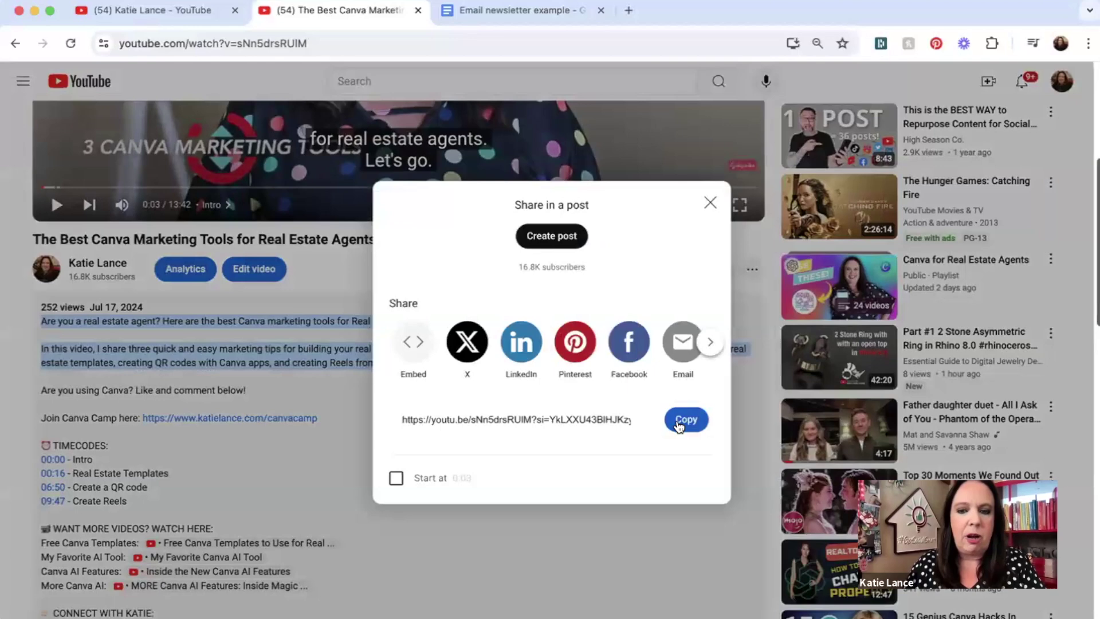
left_click(685, 419)
left_click(522, 14)
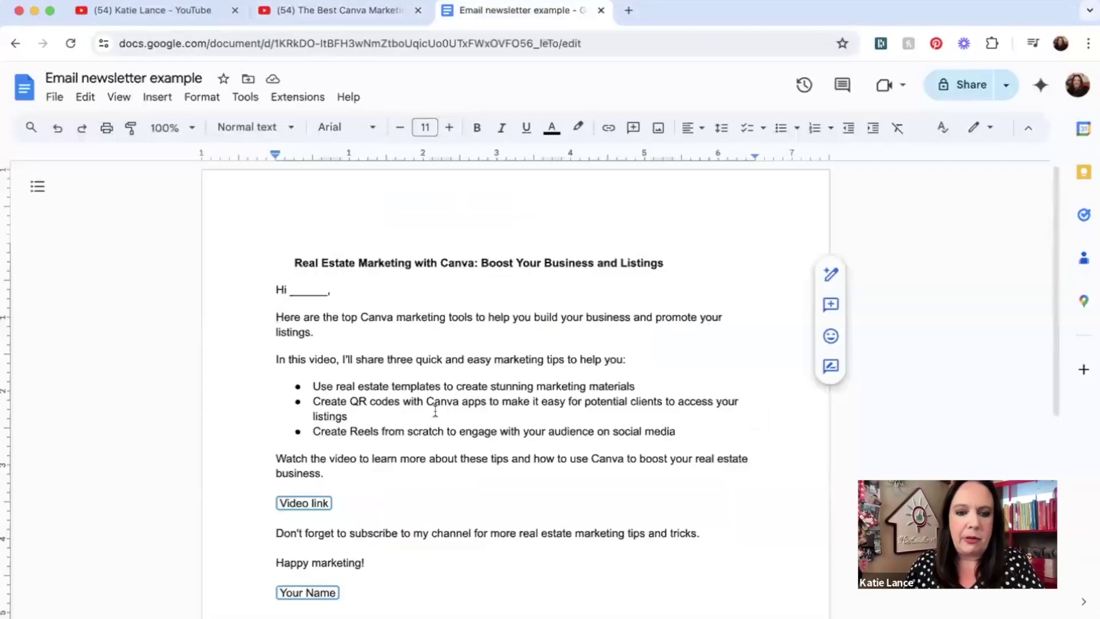
left_click(321, 503)
key("ctrl+v")
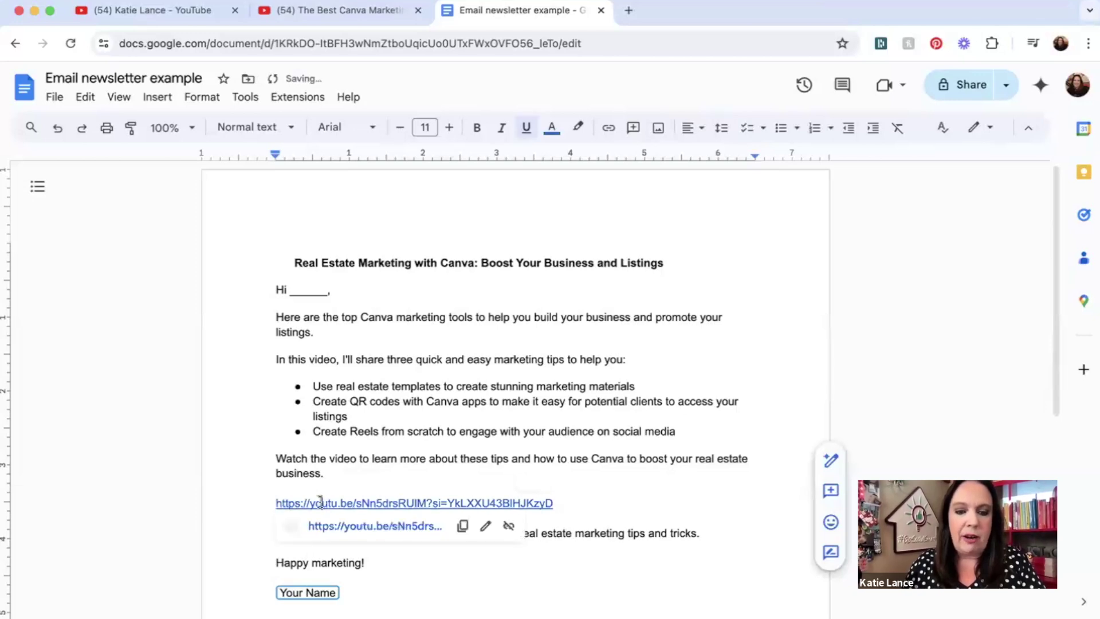
triple_click(321, 502)
key("BackSpace")
key("BackSpace")
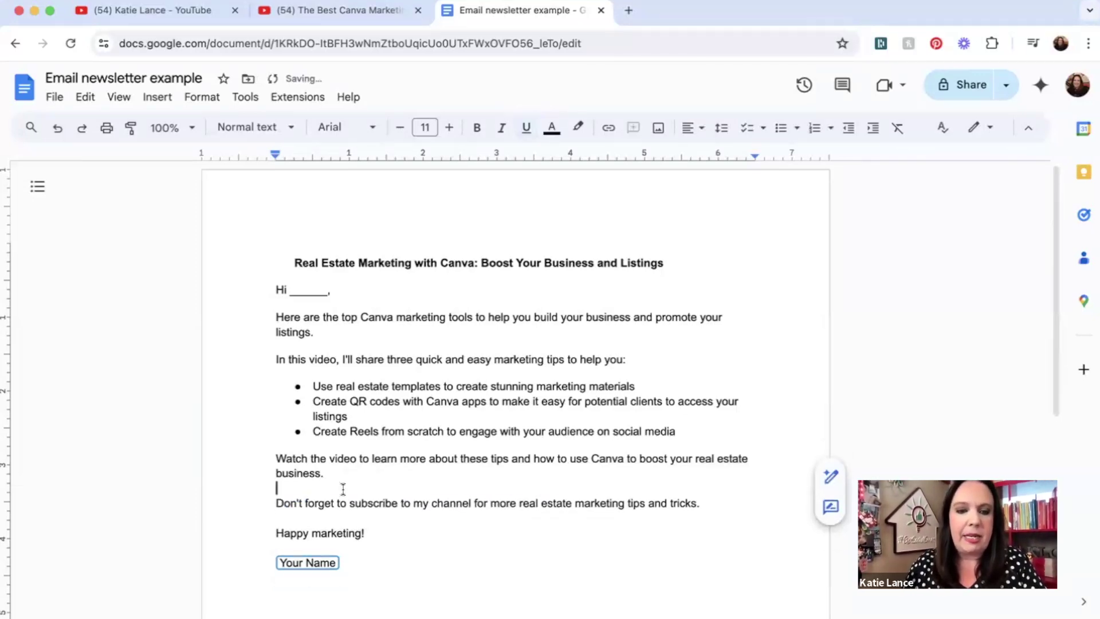
Hyperlink the words 'Watch the video' to the copied YouTube URL
left_click_drag(356, 461, 281, 464)
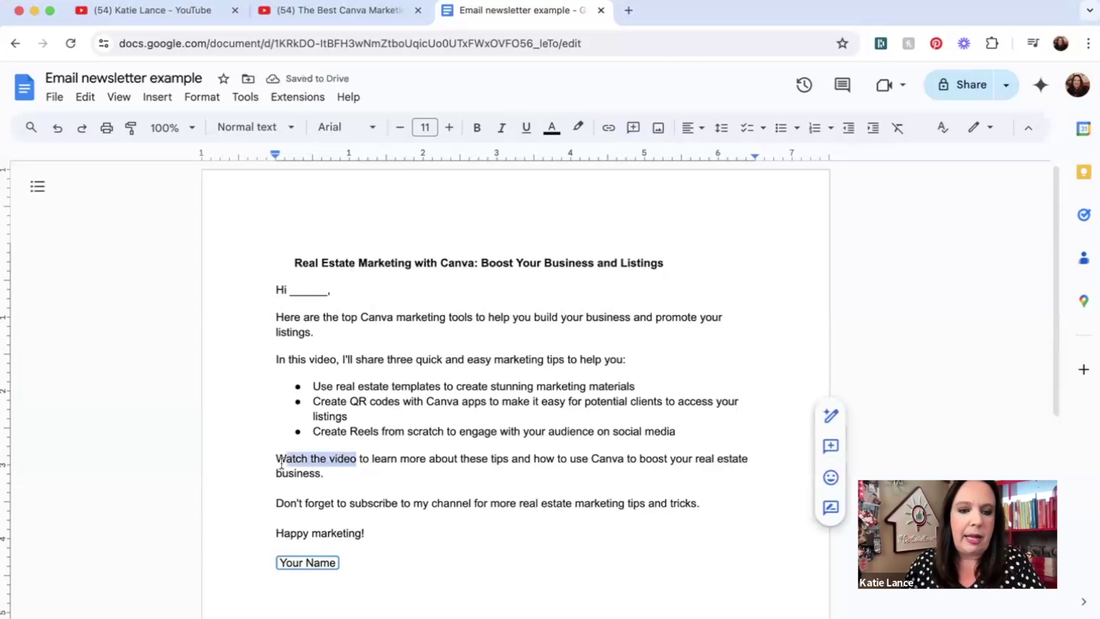
left_click(609, 130)
key("ctrl+v")
left_click(475, 204)
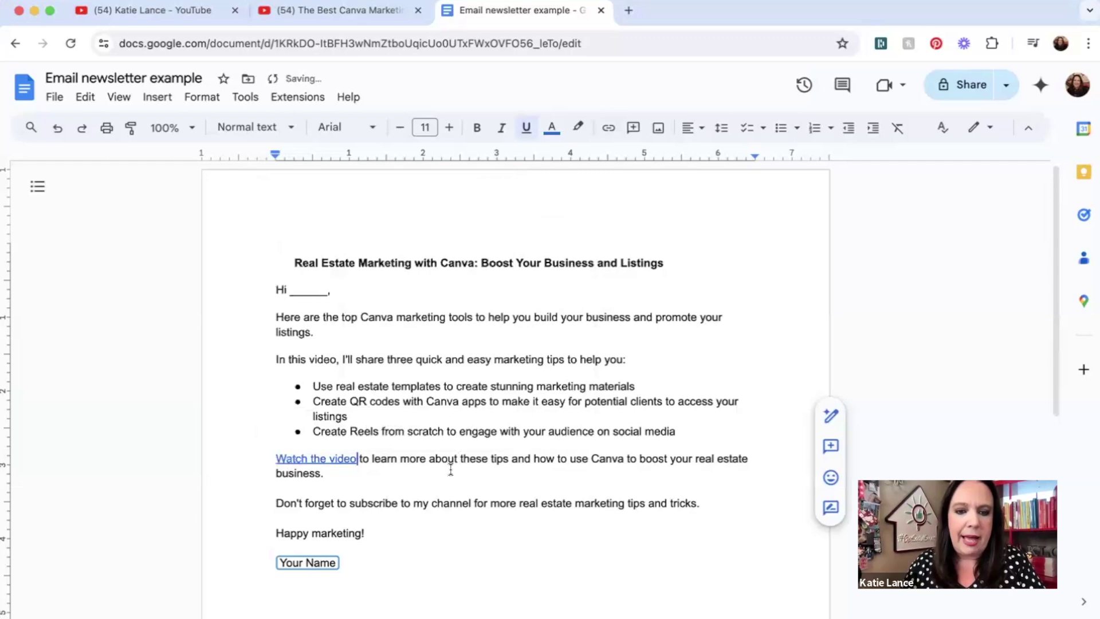
left_click(322, 562)
Sign the email 'Katie Lance', then select the body text and the title
type("Katie L")
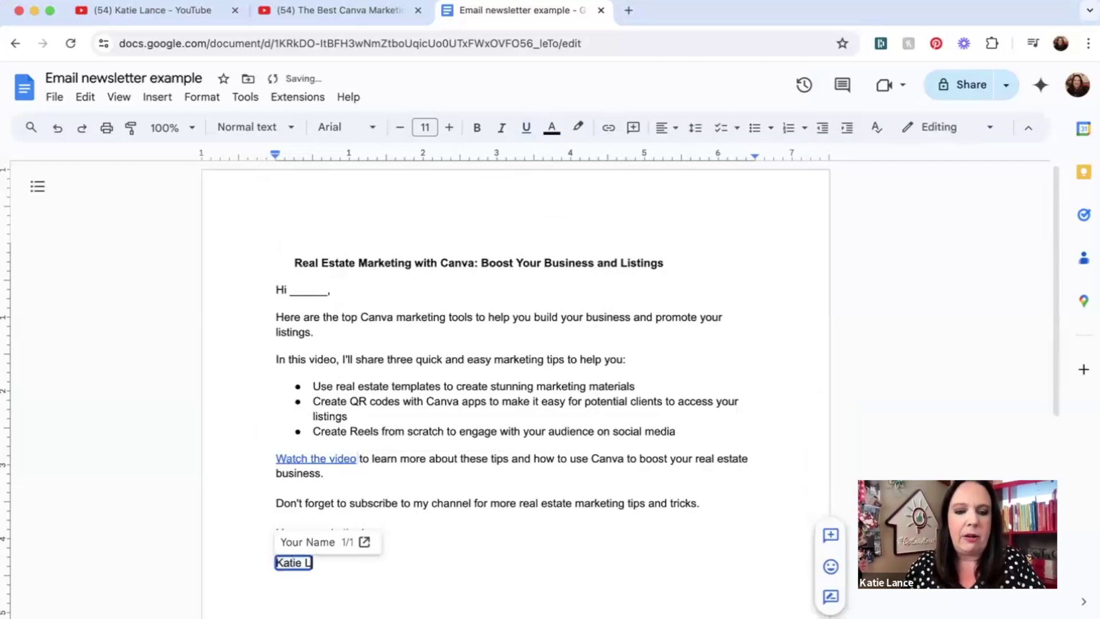
type("anc")
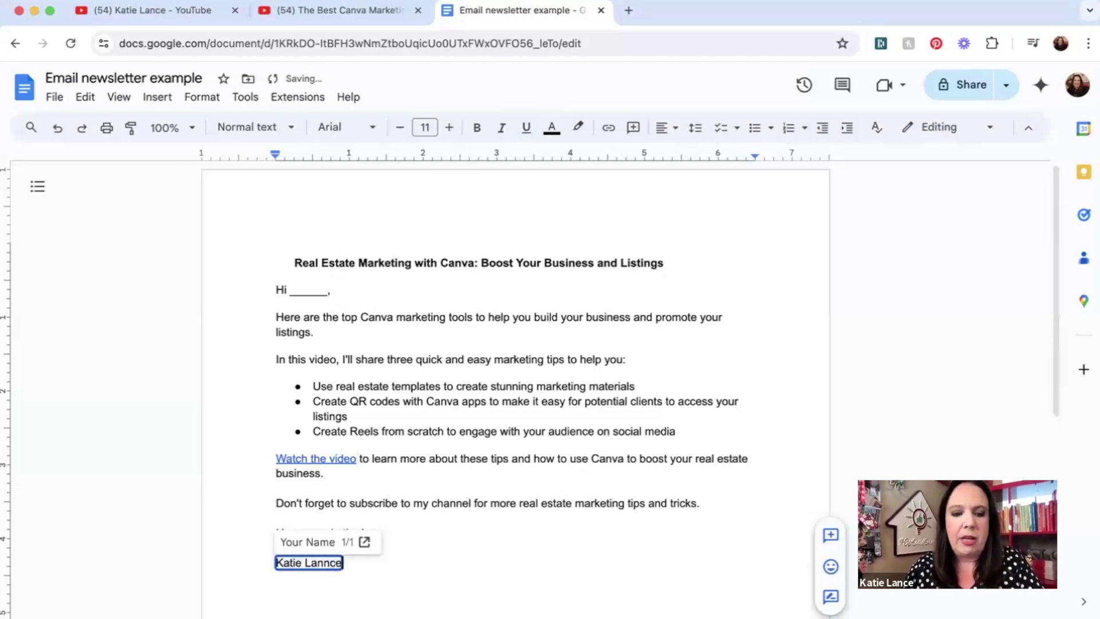
type("e")
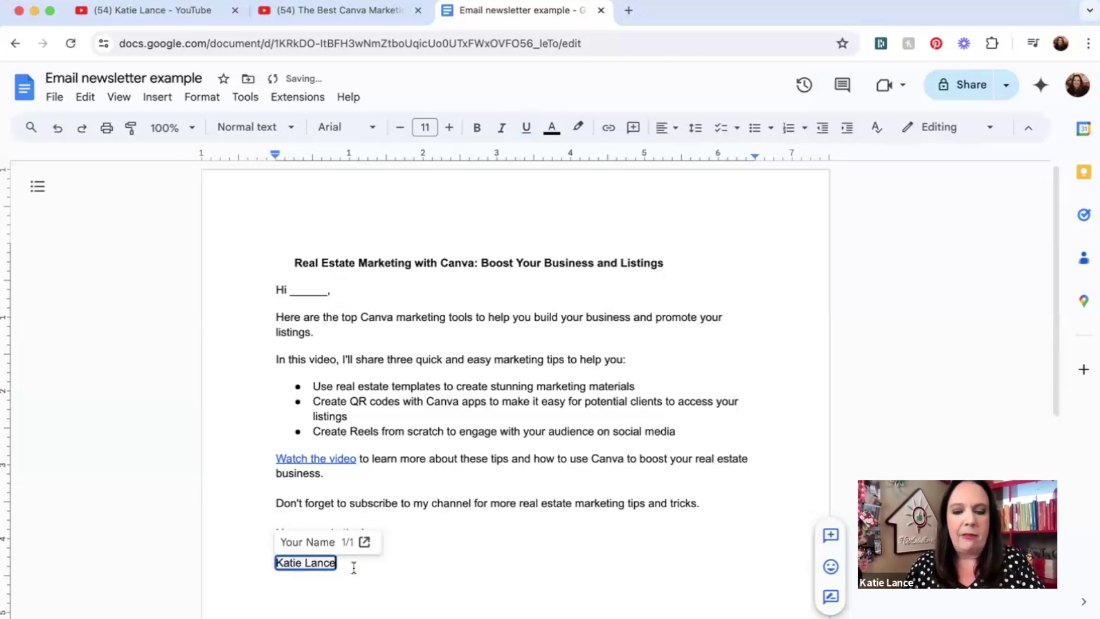
key("Return")
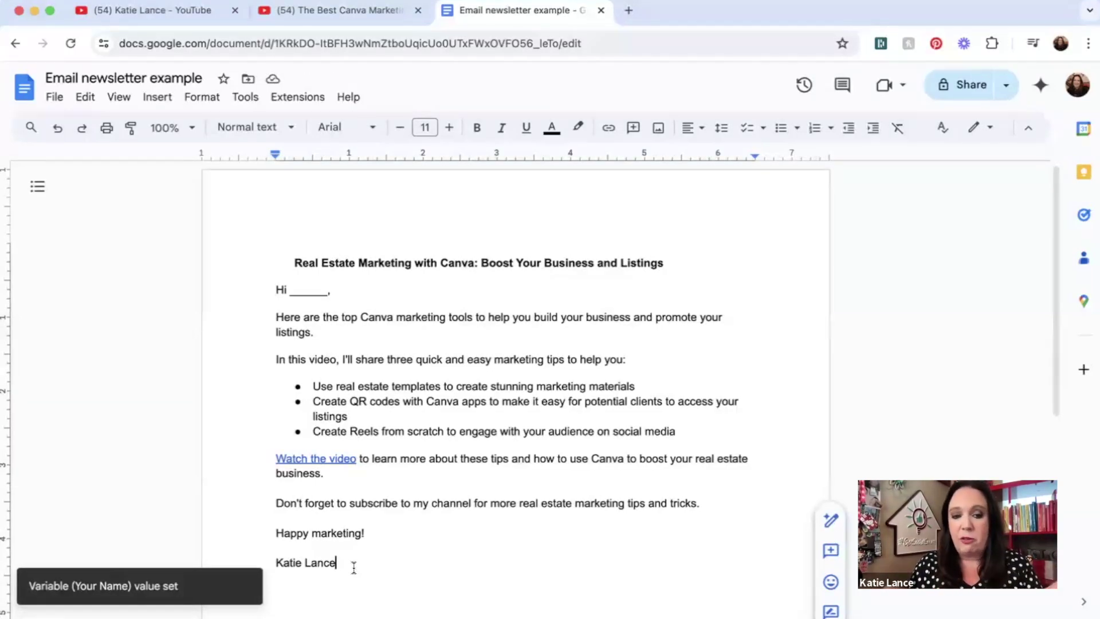
left_click_drag(351, 566, 276, 518)
left_click_drag(301, 474, 267, 297)
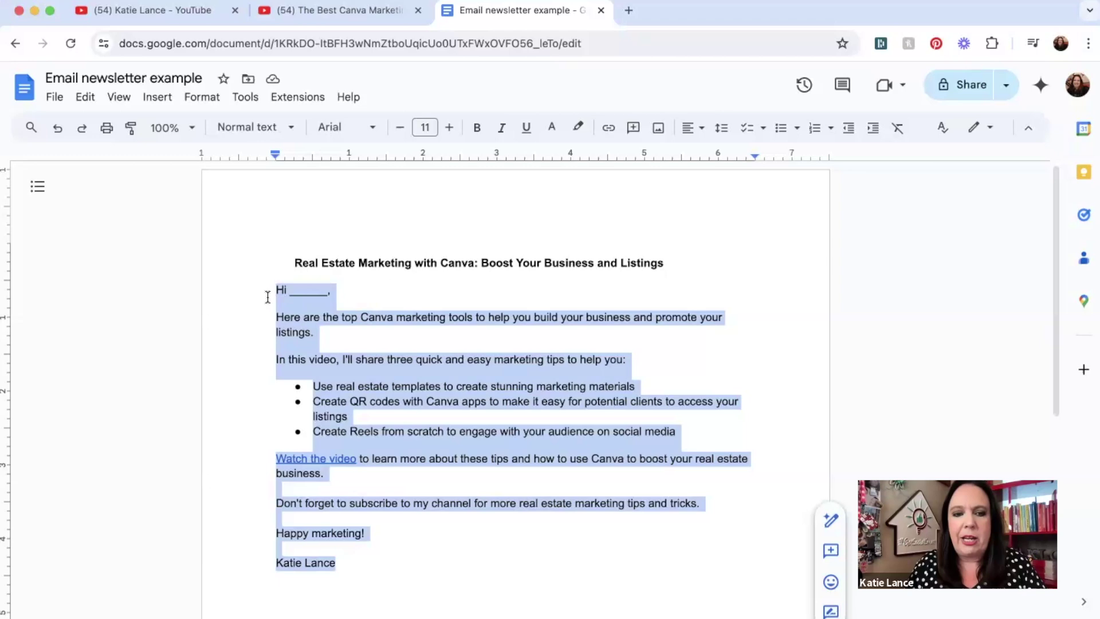
triple_click(344, 257)
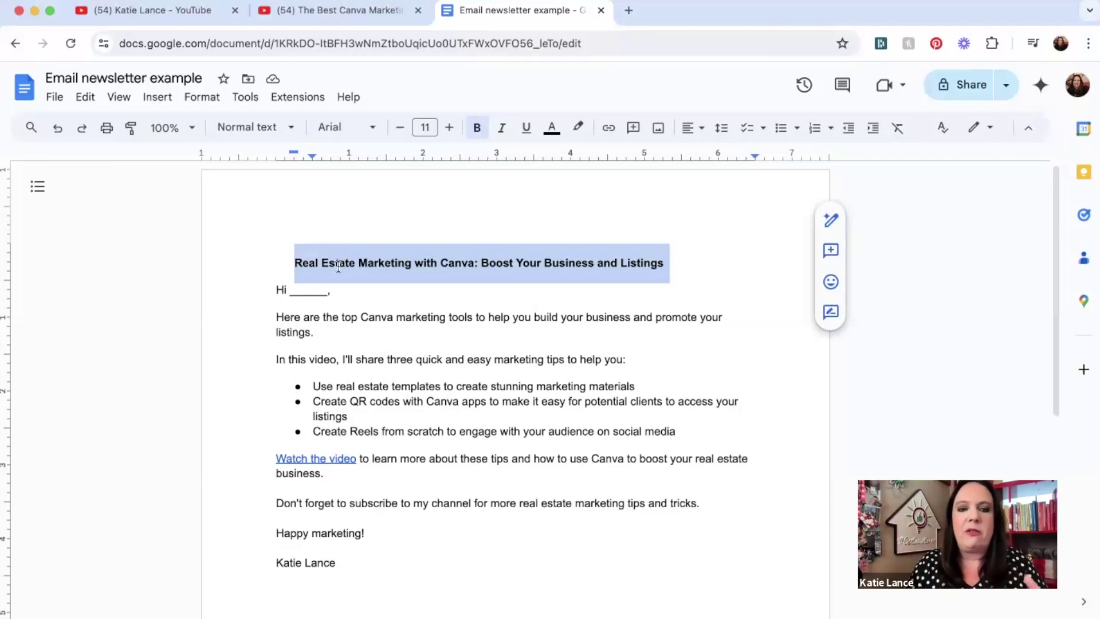
Select and deselect the body's opening lines, then return to the YouTube video page
left_click_drag(273, 289, 365, 362)
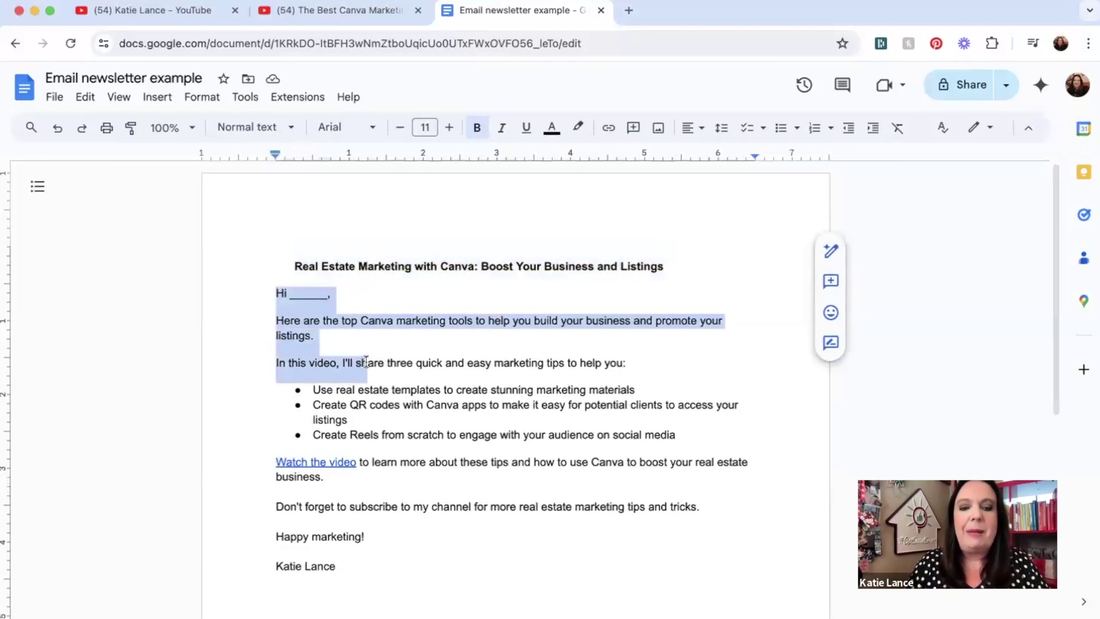
left_click(354, 563)
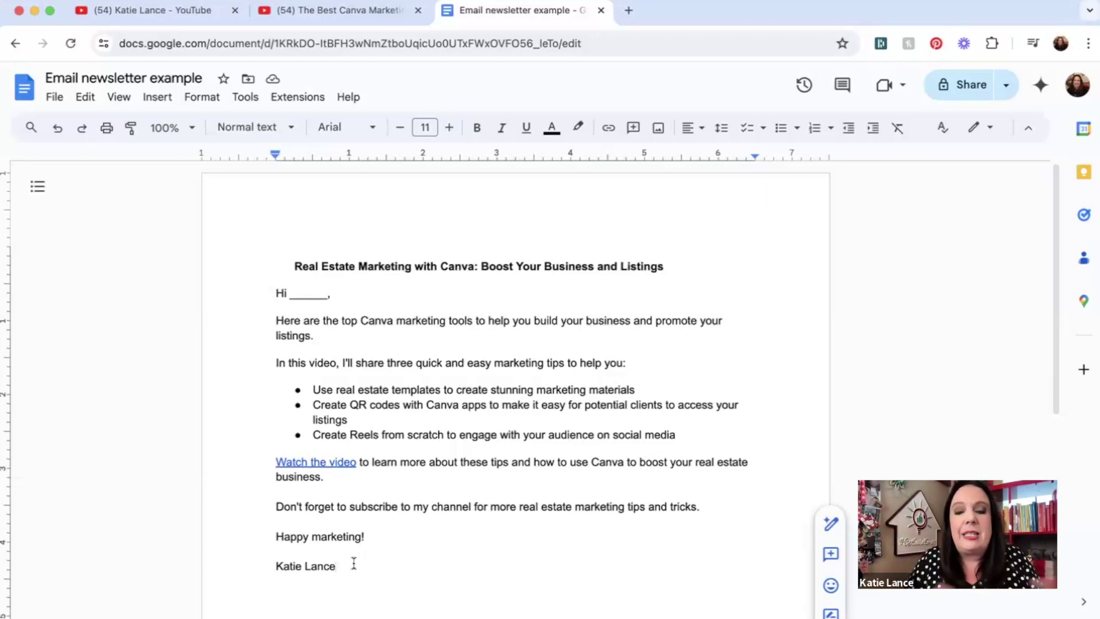
left_click(348, 10)
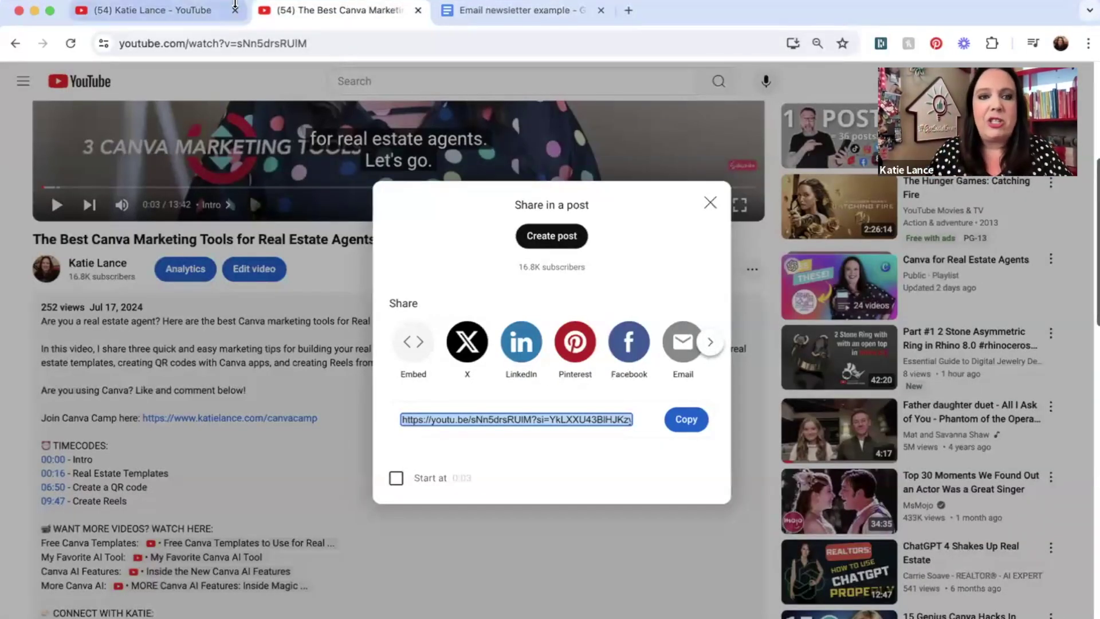
Bring up the Katie Lance channel's Videos page listing its latest uploads
left_click(150, 12)
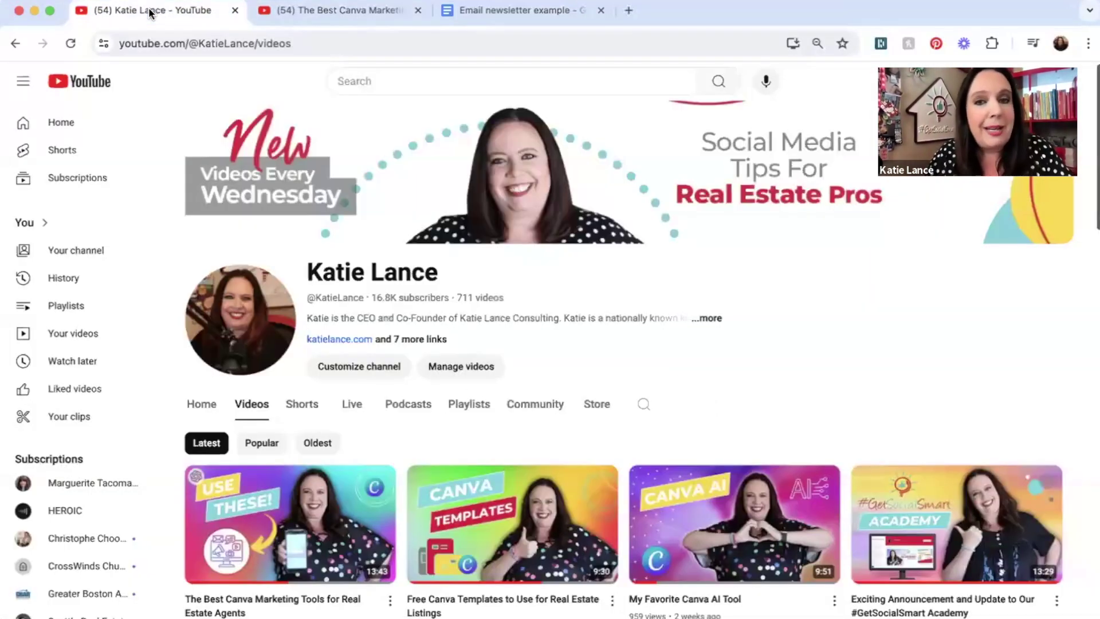